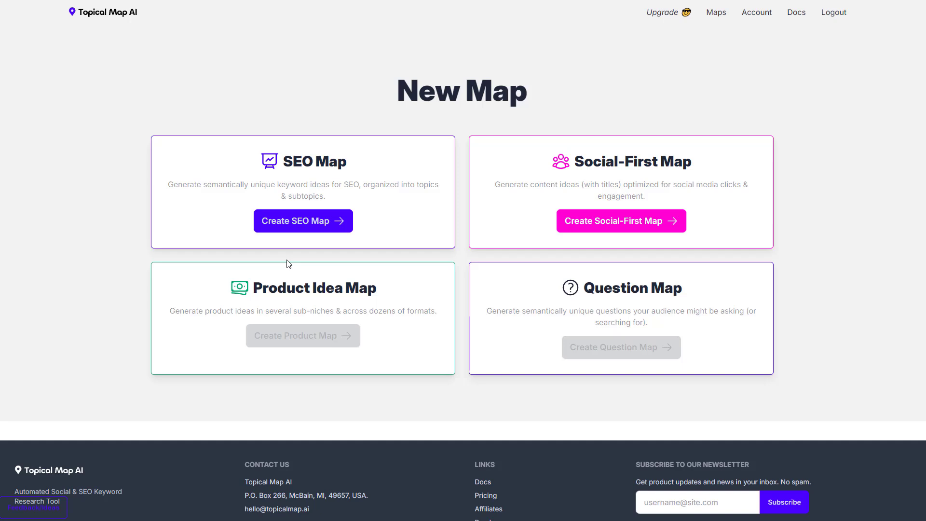
Step: Clear the stray text selection and start a new SEO map
left_click_drag(397, 290, 263, 290)
left_click(318, 270)
left_click(325, 220)
scroll(167, 199, "down", 1)
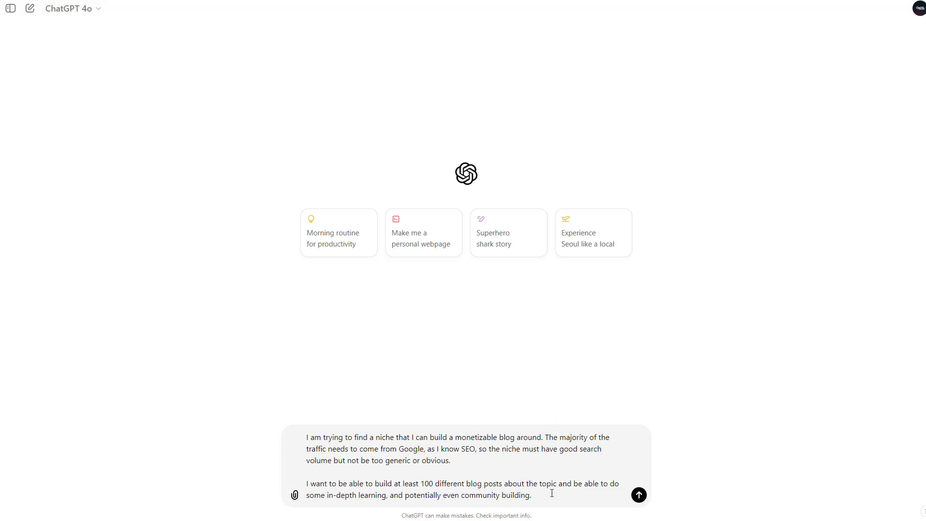
Step: Send the blog niche question to ChatGPT and copy 'biohacking' from the reply
key("Return")
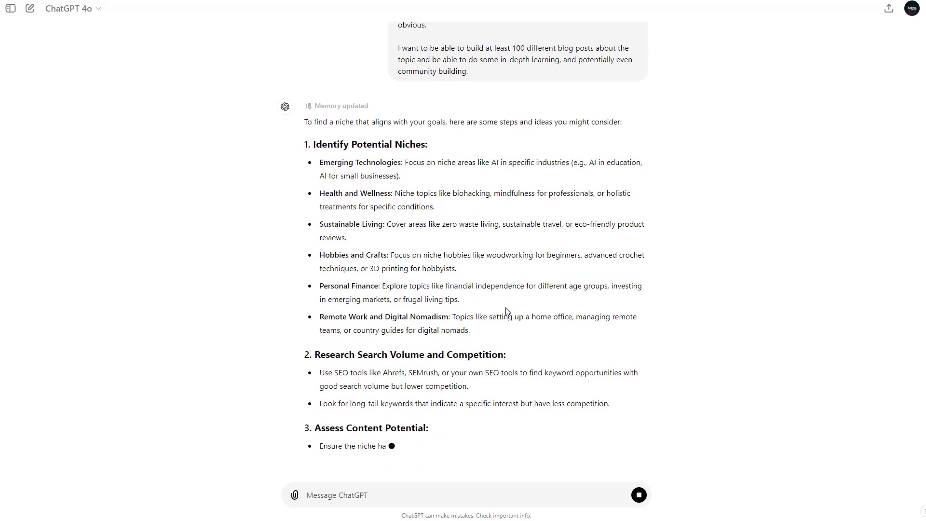
scroll(499, 320, "up", 2)
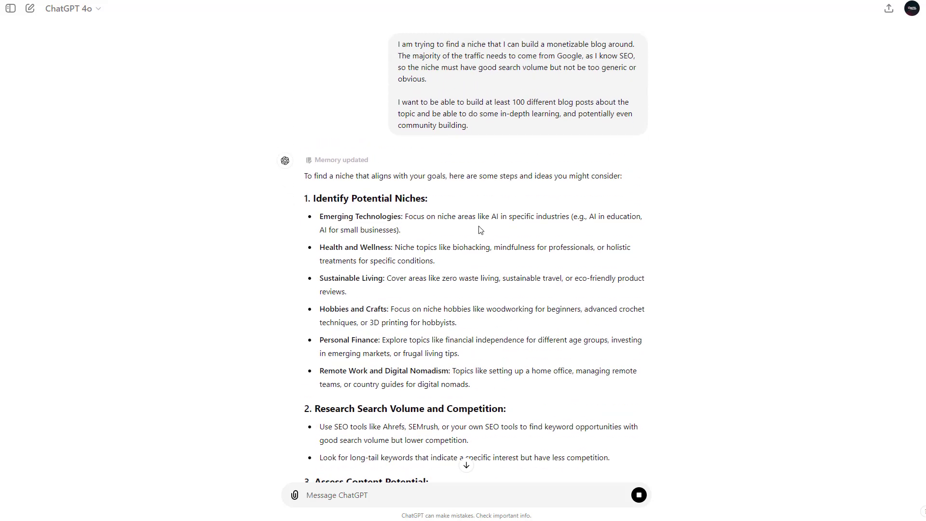
double_click(473, 248)
right_click(472, 247)
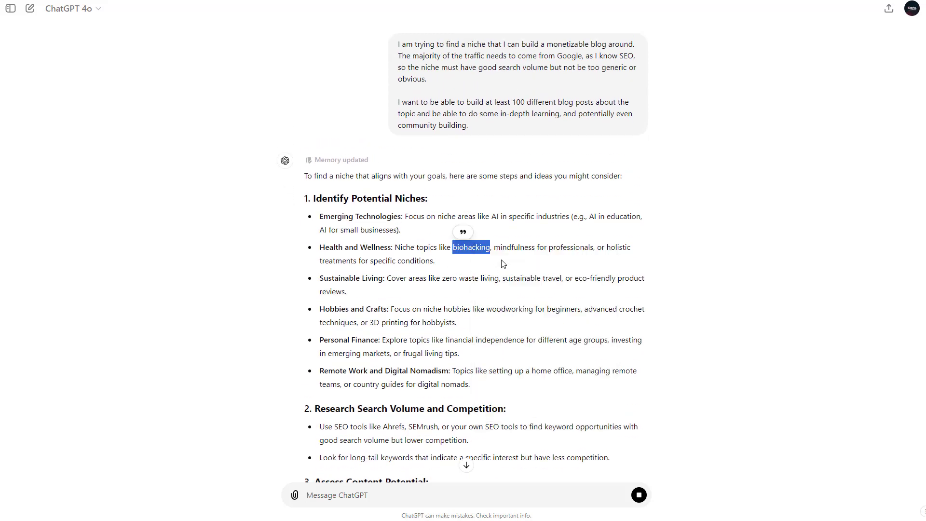
left_click(59, 99)
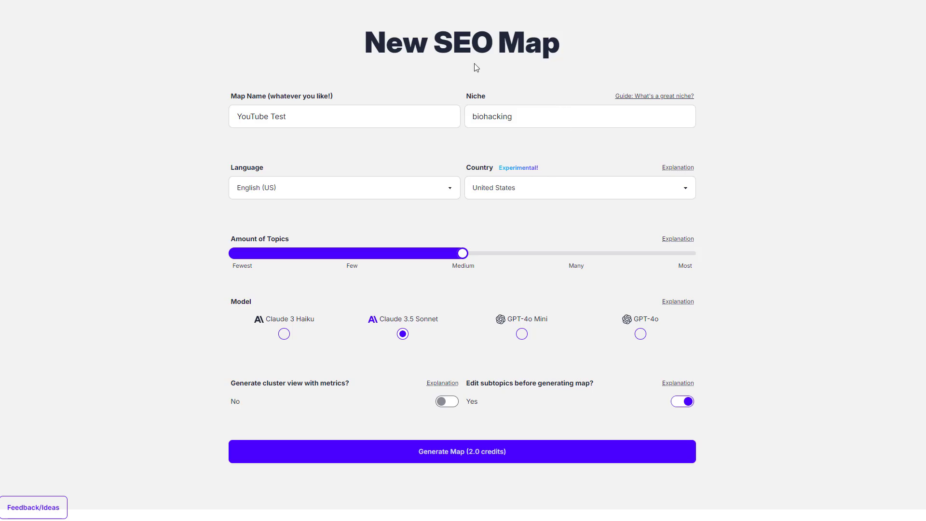
Step: Keep English (US) as the map language
left_click(255, 193)
scroll(328, 381, "down", 1)
scroll(285, 268, "up", 1)
left_click(282, 278)
Step: Keep United States as the target country
left_click(571, 182)
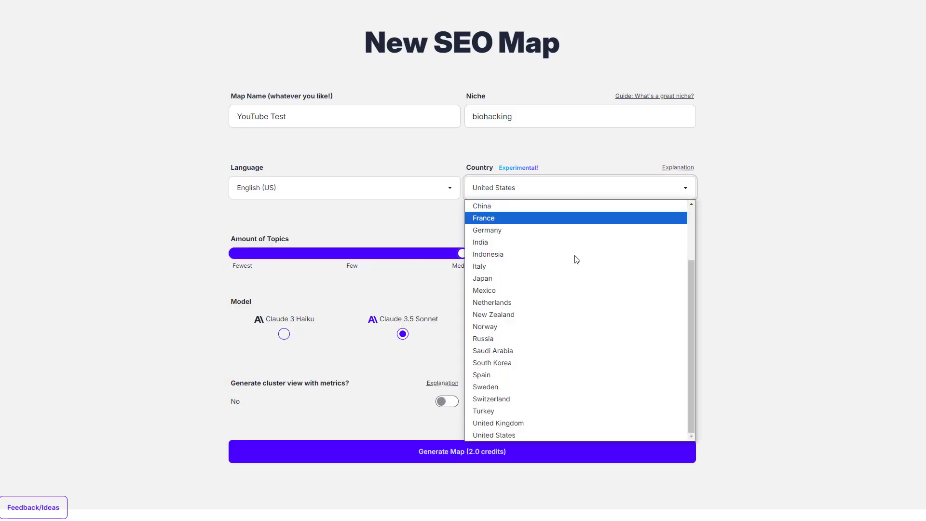
scroll(508, 429, "up", 3)
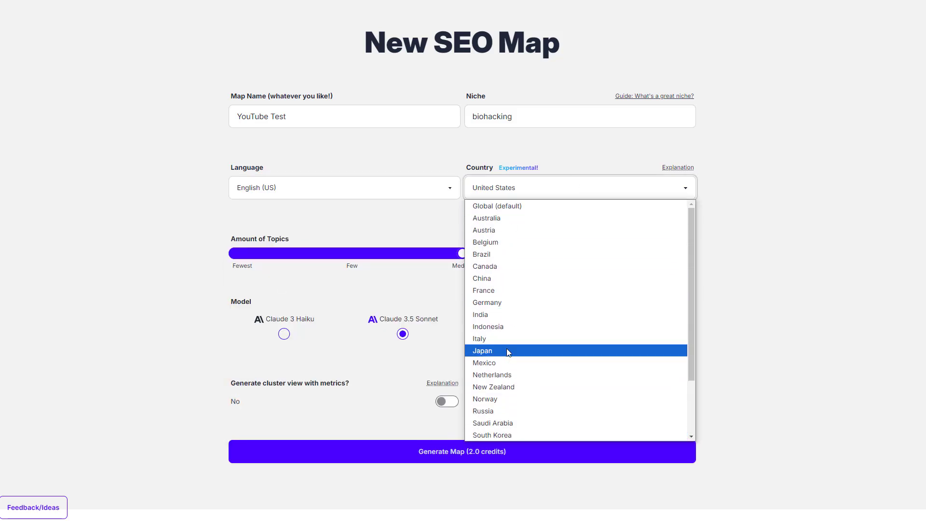
scroll(492, 376, "down", 2)
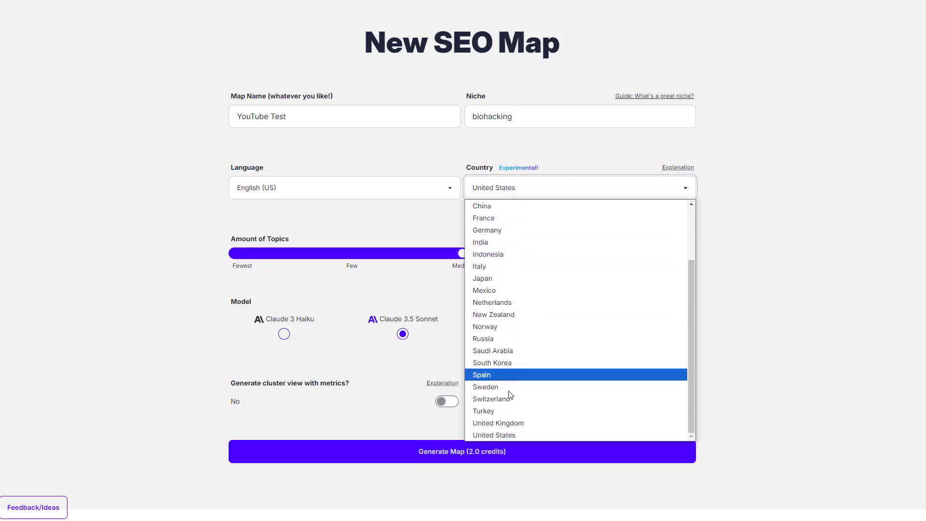
left_click(501, 438)
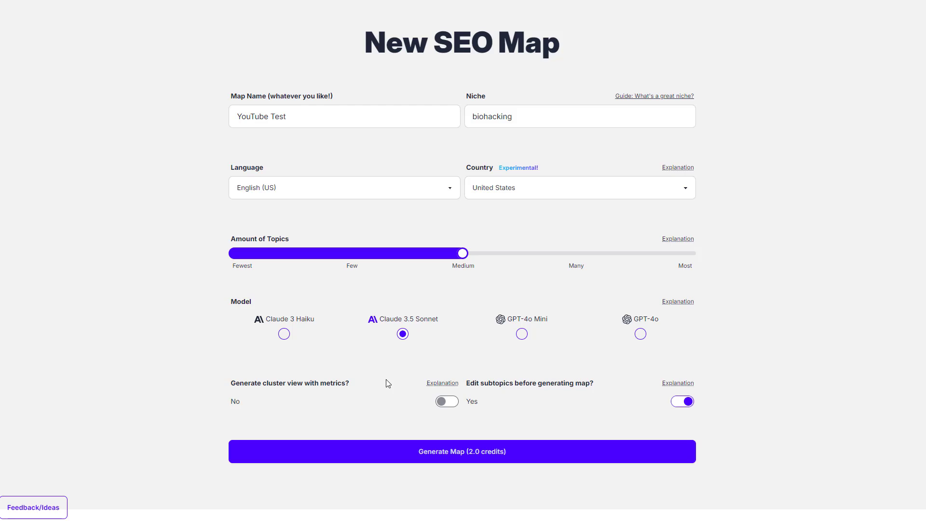
Step: Generate the subtopic list and add a new subtopic named Biohacking
left_click(486, 452)
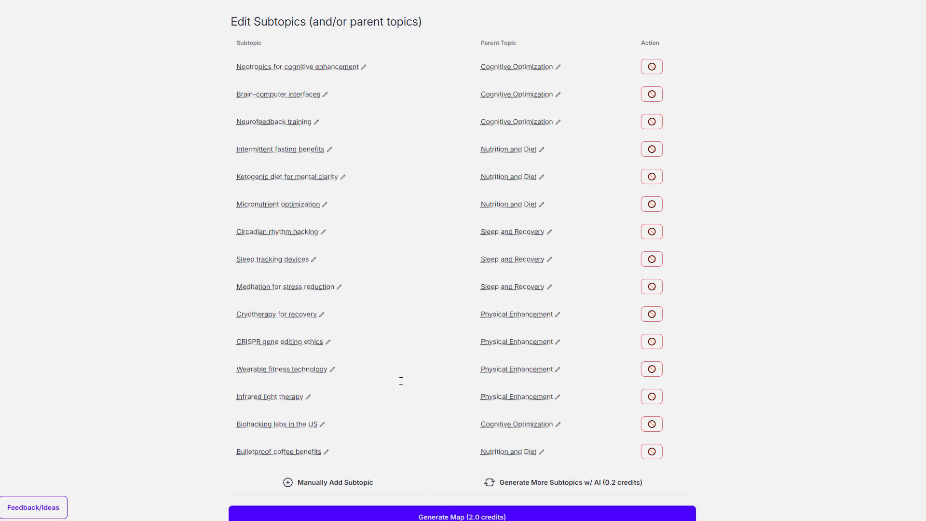
left_click(299, 484)
left_click(246, 479)
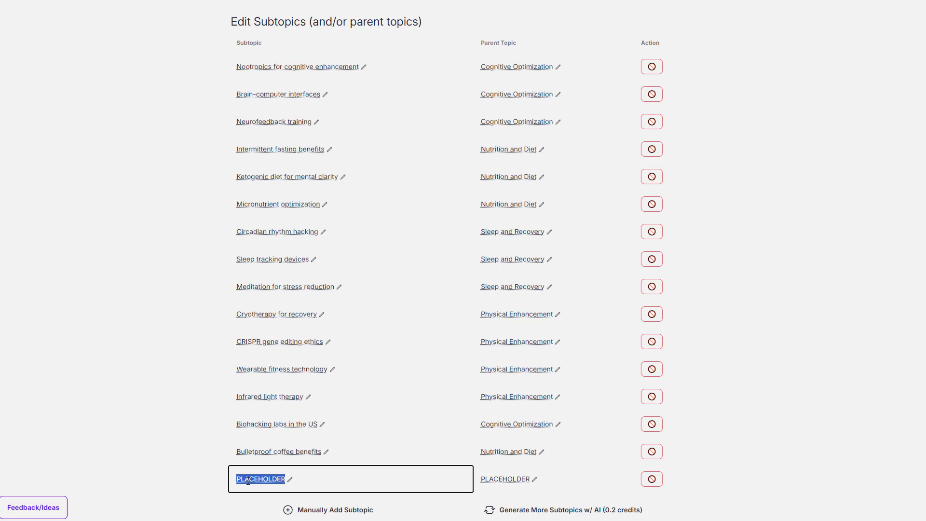
type("Bioh")
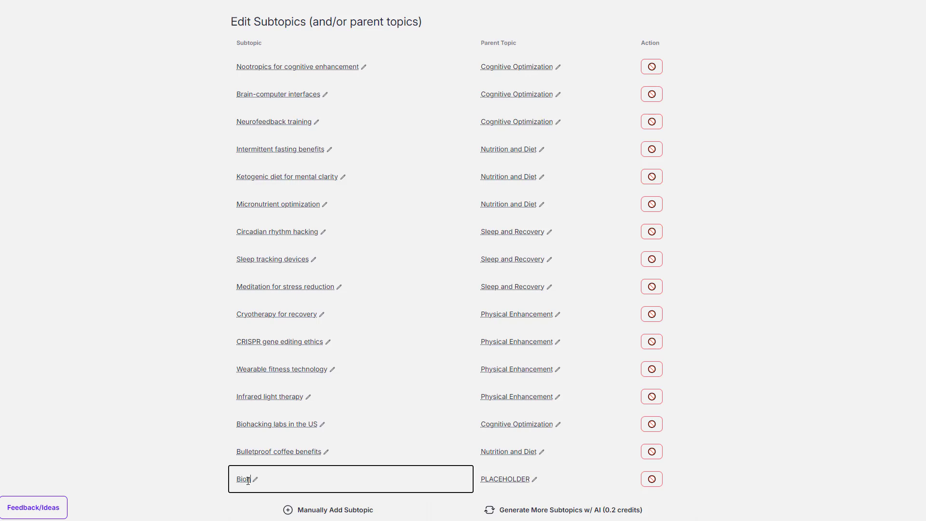
type("acking")
Step: Set the new subtopic's parent topic to Biohacking
double_click(248, 481)
key("ctrl+c")
left_click(511, 478)
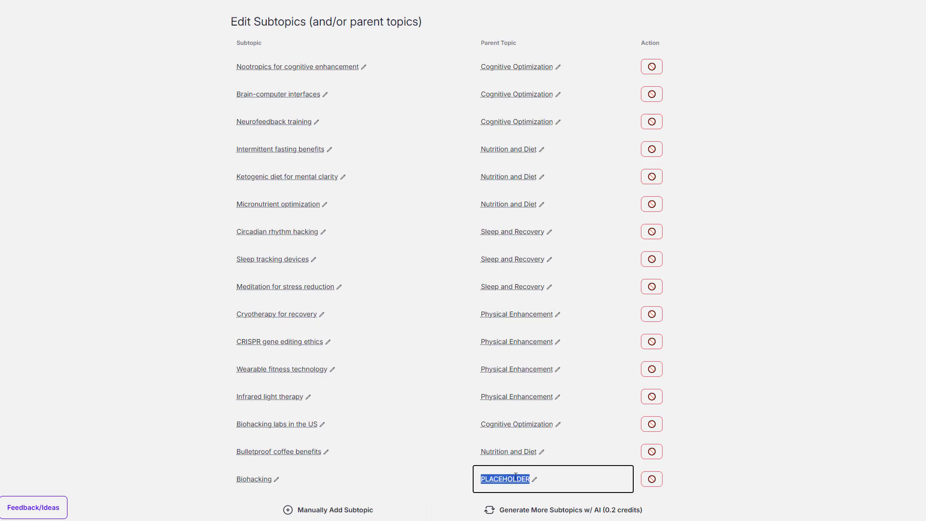
key("ctrl+v")
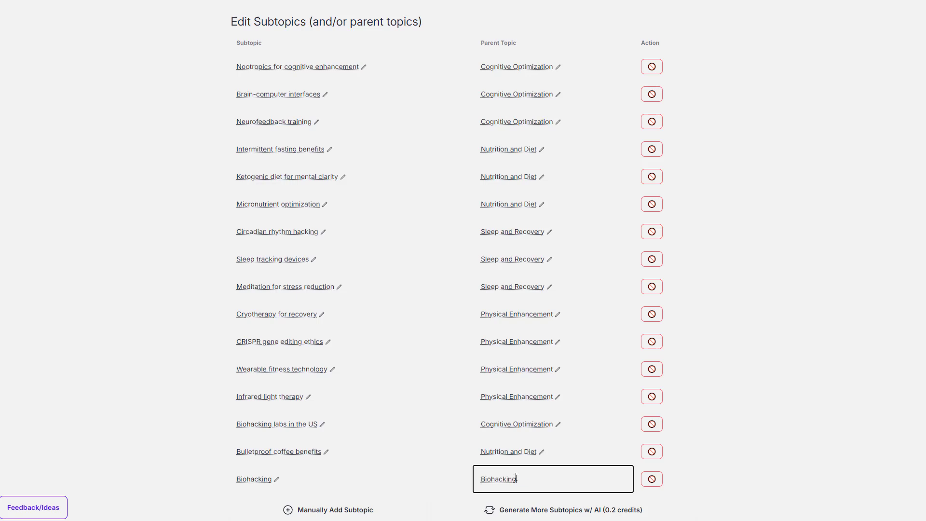
left_click(791, 359)
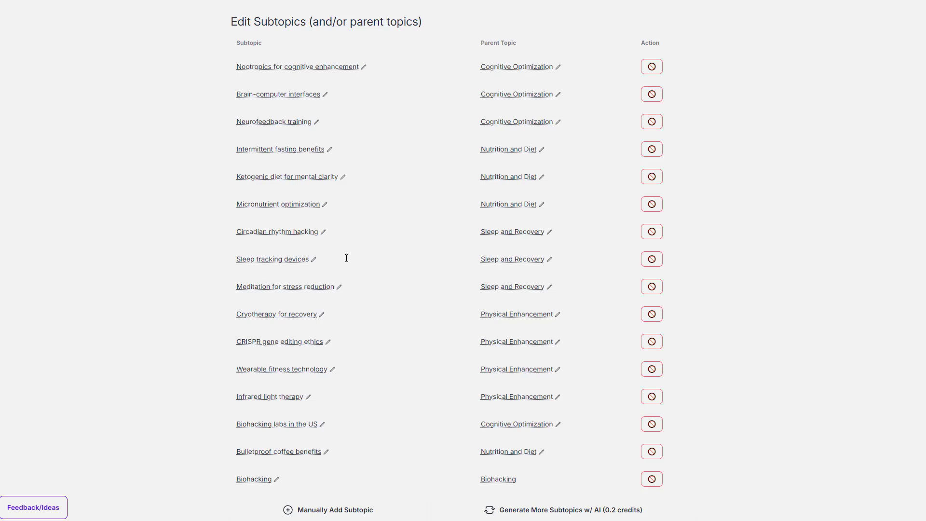
scroll(347, 258, "down", 2)
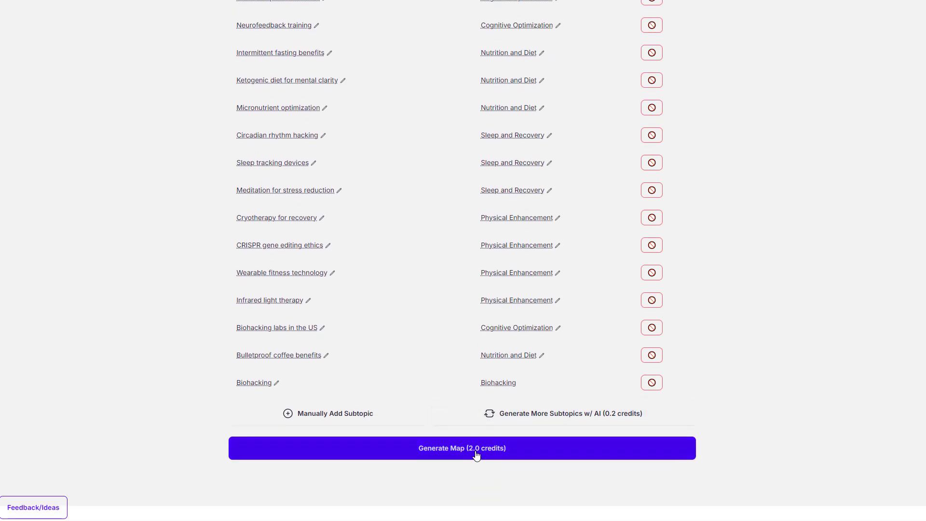
Step: Generate the full YouTube Test map from the edited subtopics for 2.0 credits
left_click(475, 451)
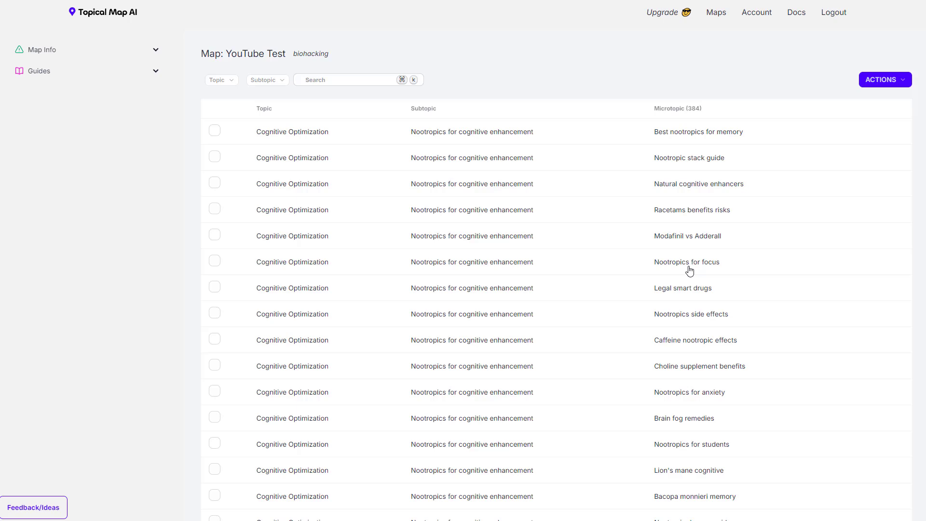
Step: Request a United States cluster map for the YouTube Test map at 1 credit
left_click(888, 81)
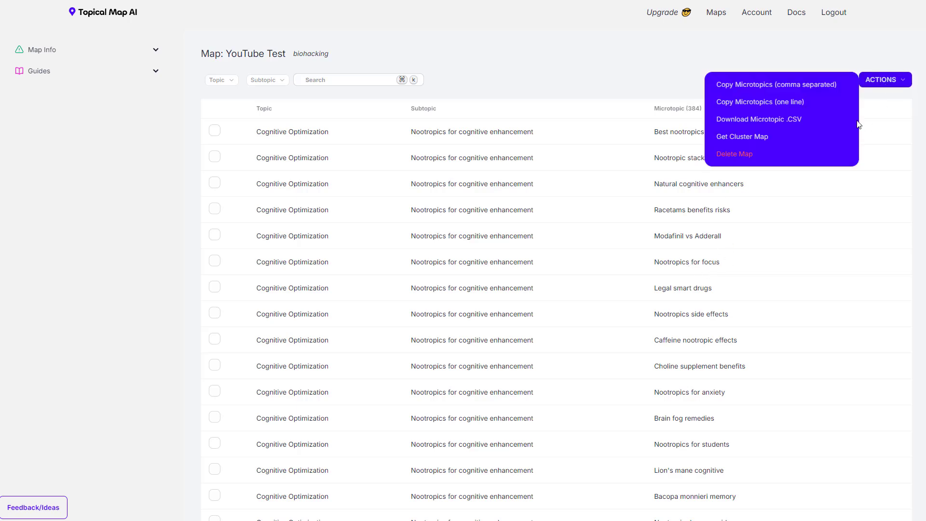
left_click(737, 137)
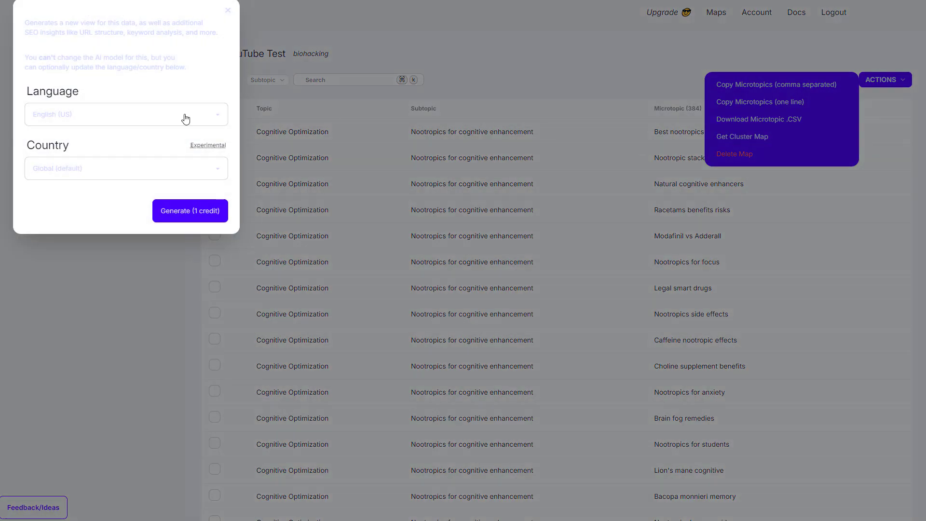
left_click(77, 165)
scroll(86, 347, "down", 3)
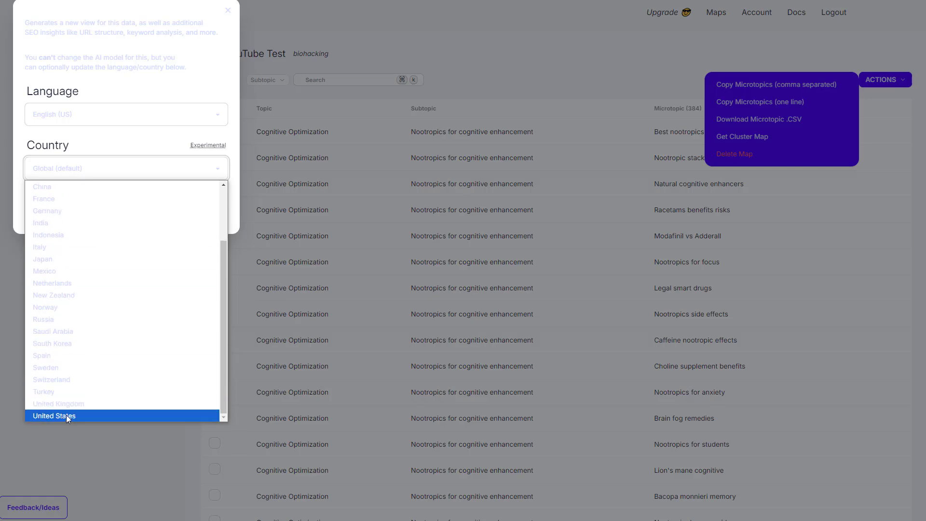
left_click(66, 414)
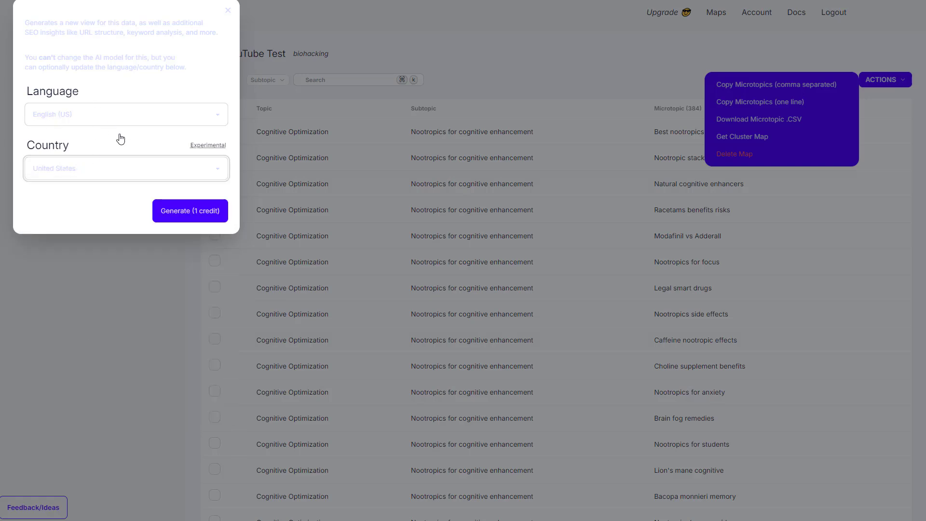
left_click(171, 218)
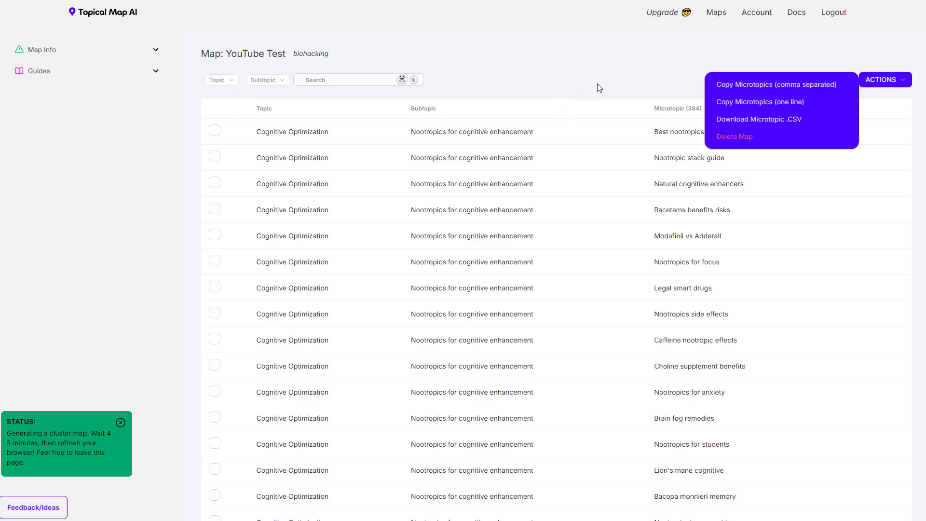
Step: Reload the map, view the clusters table, then return to microtopics
key("F5")
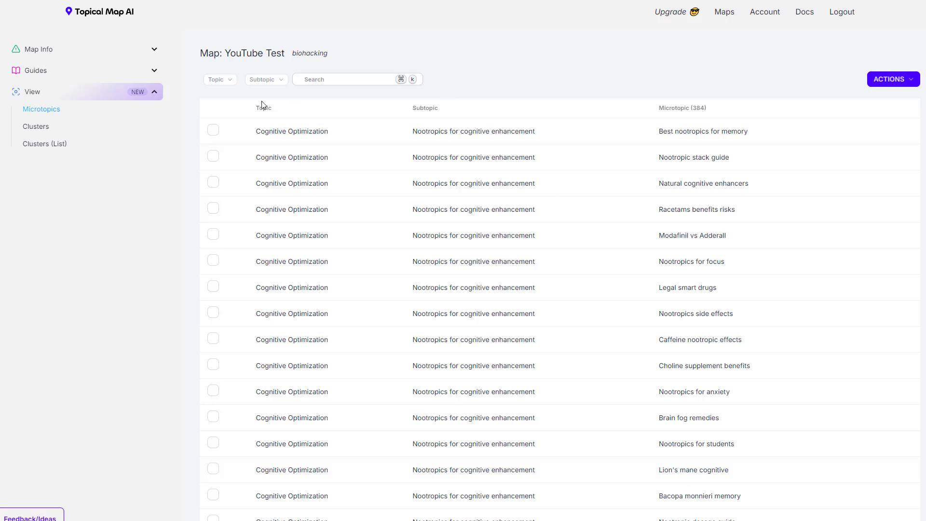
left_click(40, 132)
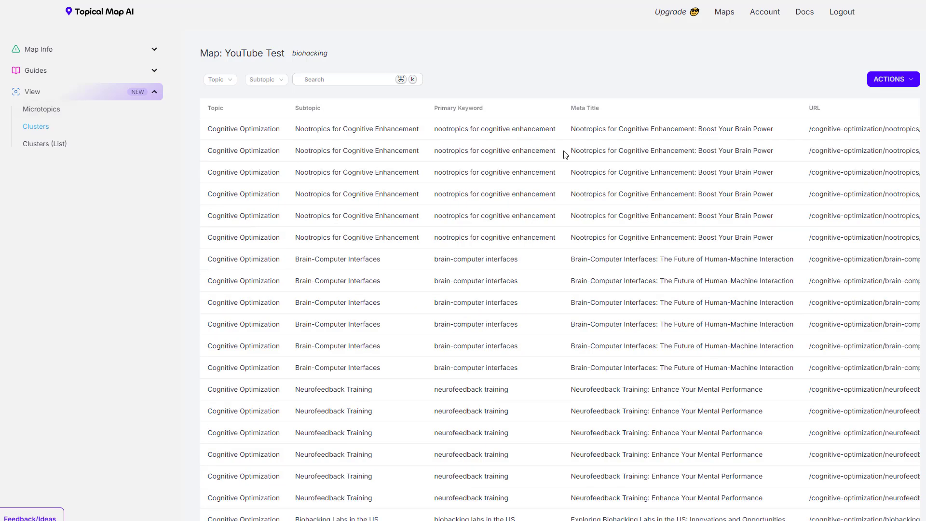
left_click(75, 113)
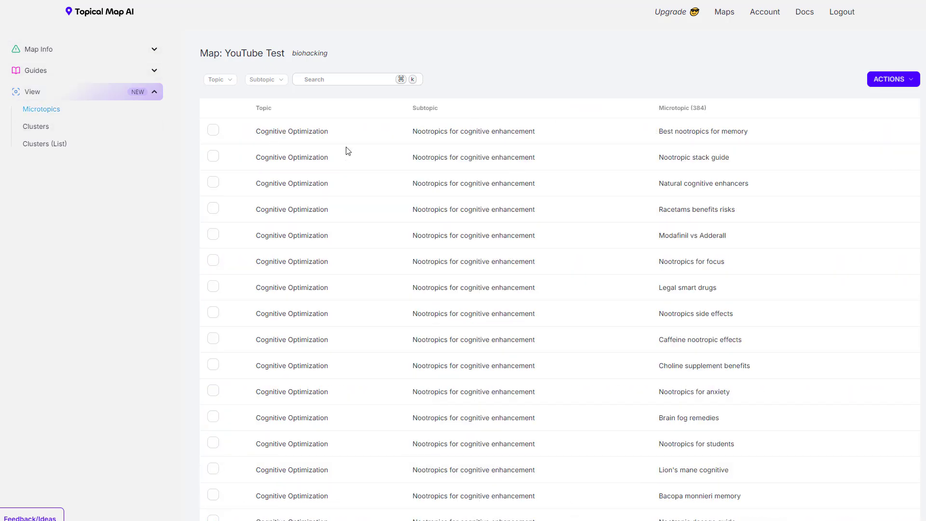
Step: Browse the Topic filter list and open the map's ACTIONS menu
left_click(217, 80)
scroll(688, 241, "down", 1)
scroll(687, 241, "down", 20)
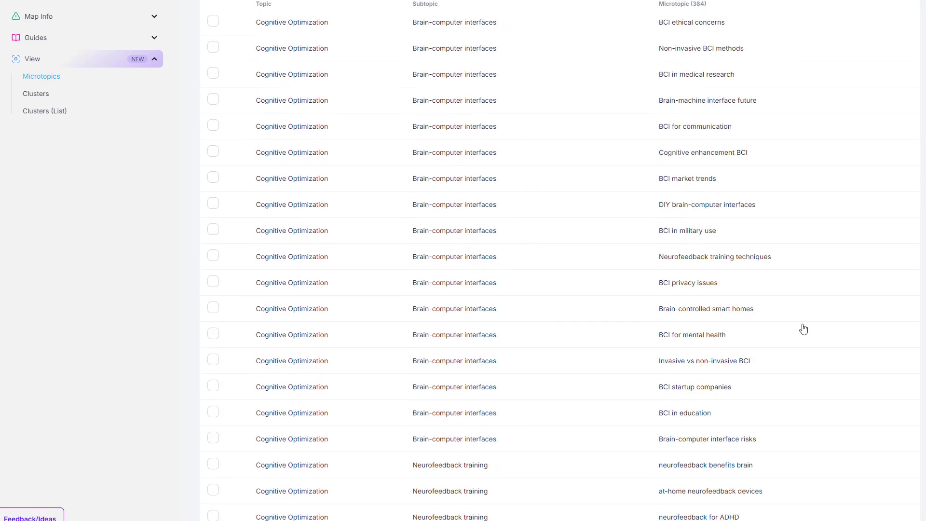
scroll(255, 77, "up", 20)
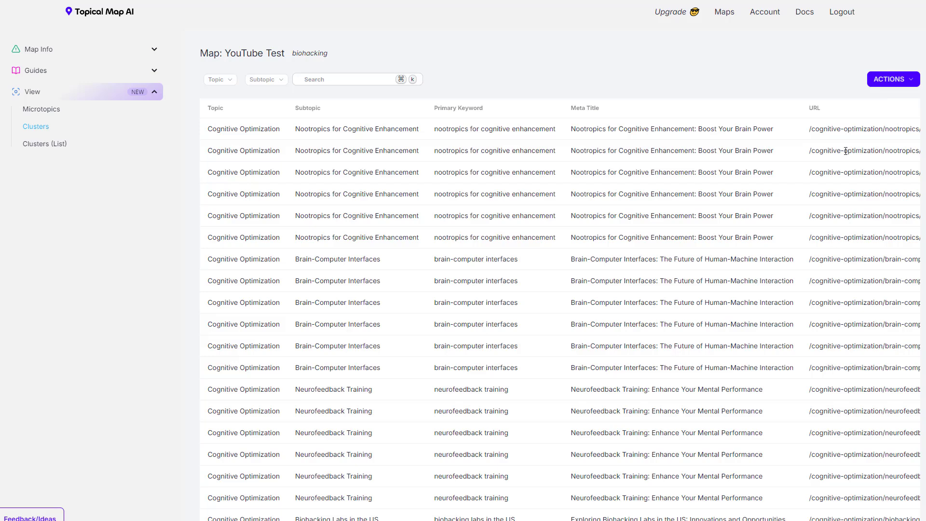
left_click(884, 80)
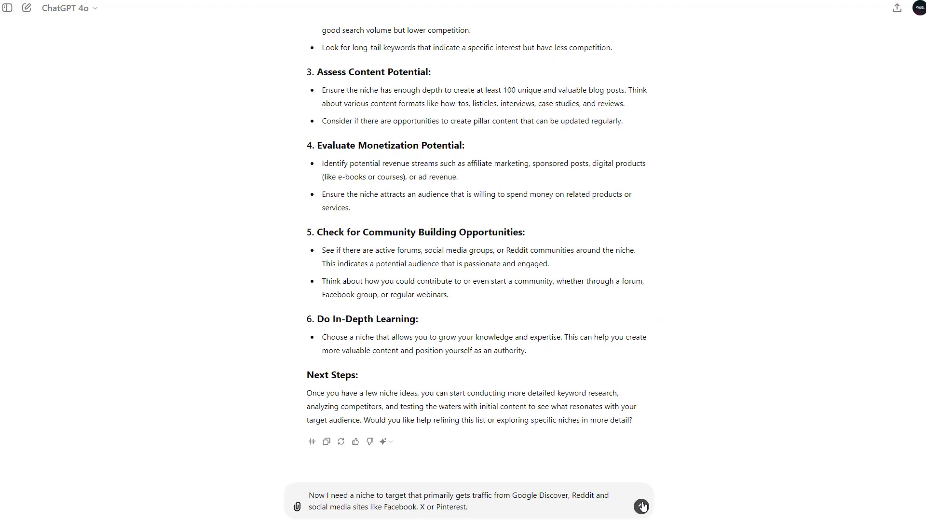
Step: Send the social-traffic niche question and select 'Small space living' in the reply
left_click(642, 506)
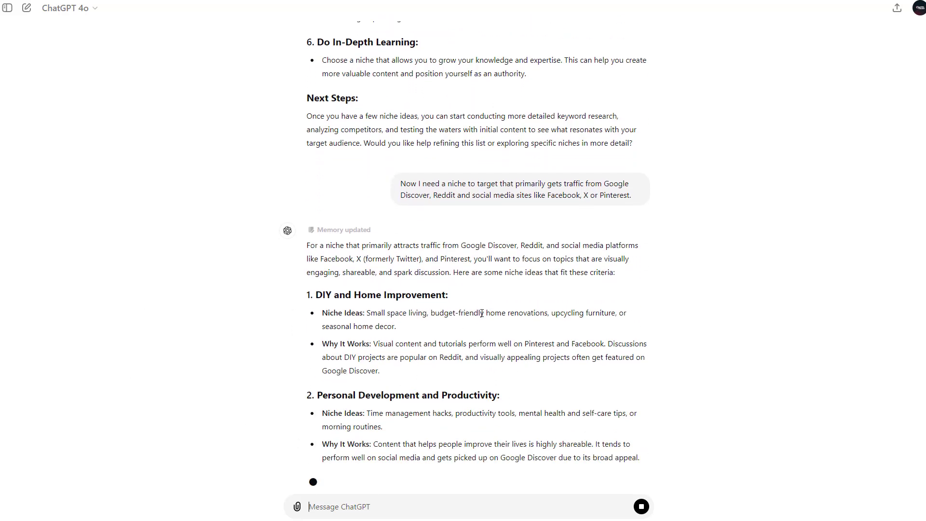
scroll(383, 316, "up", 1)
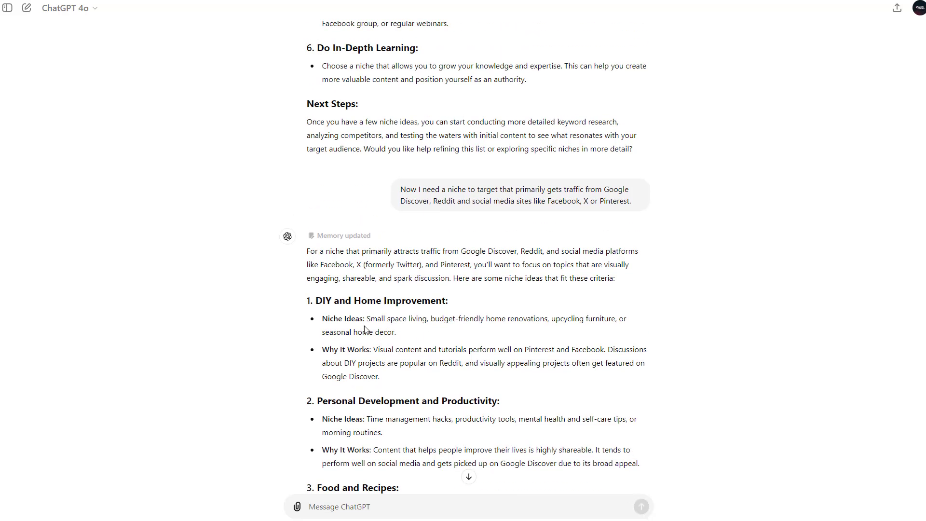
left_click_drag(367, 319, 427, 319)
key("ctrl+c")
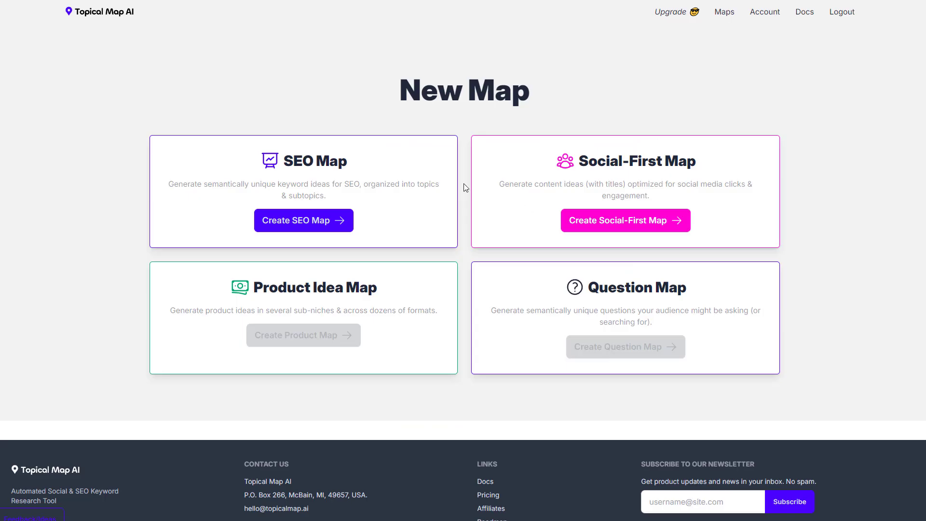
Step: Start a new Social-First Map and paste 'Small space living' as its niche
left_click(623, 222)
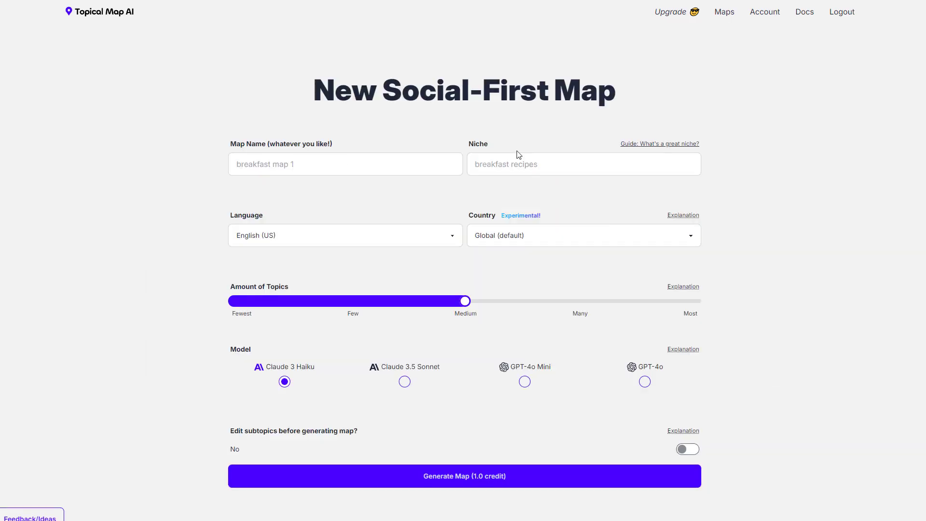
right_click(512, 159)
left_click(539, 249)
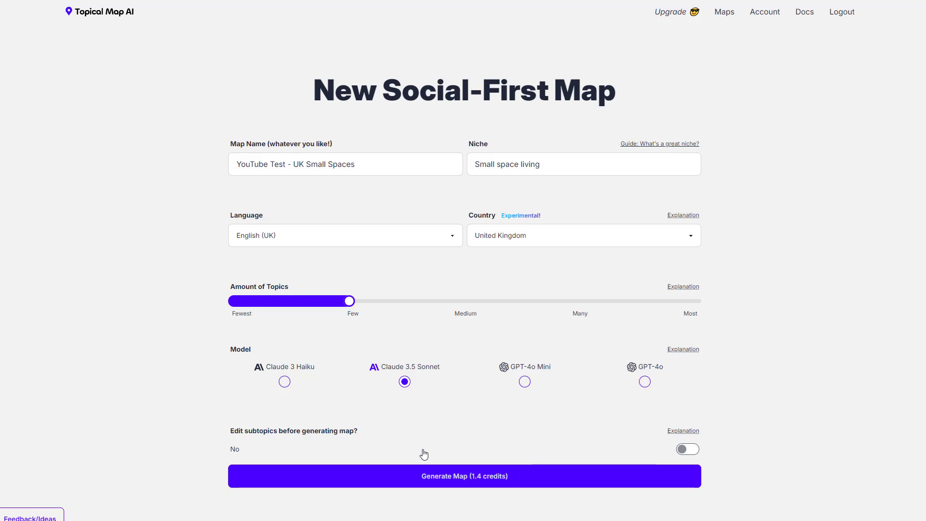
Step: Submit the UK Small Spaces Social-First map for generation
left_click(449, 475)
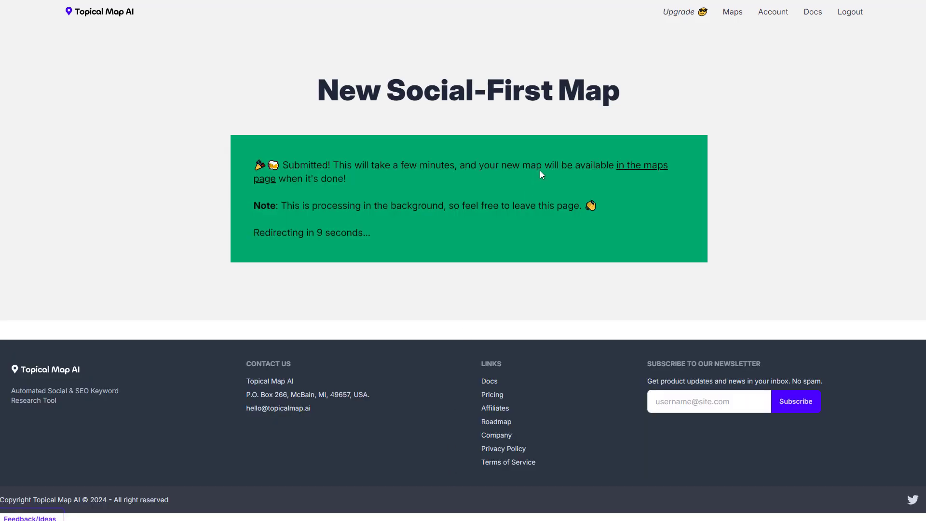